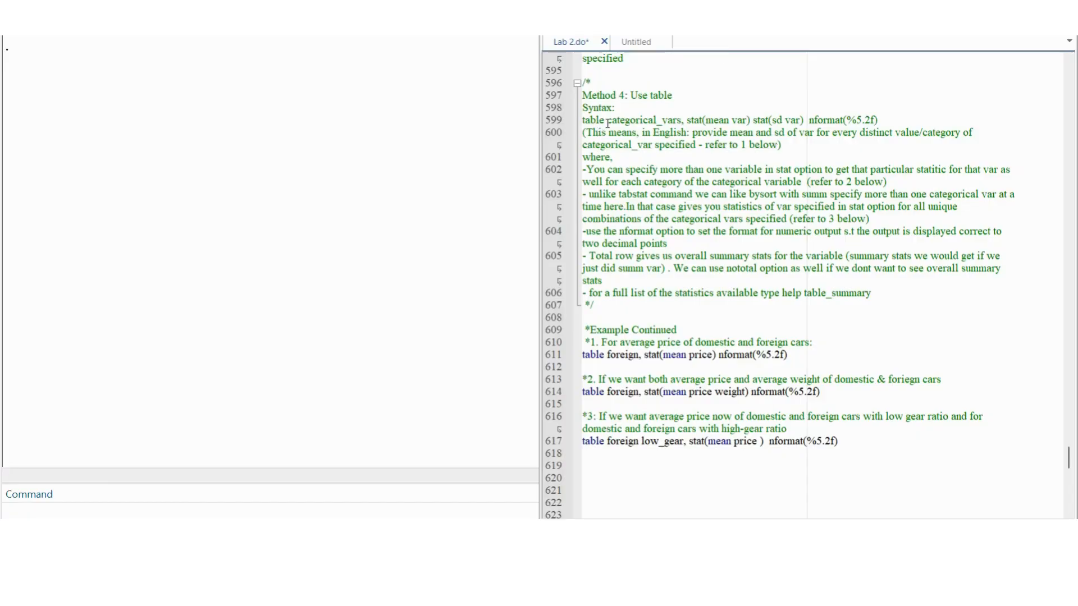
# Step: Examine the generic table syntax line: the categorical variables, the mean and sd stat options, and the nformat(%5.2f) option
pyautogui.moveTo(607, 124); pyautogui.dragTo(681, 121)
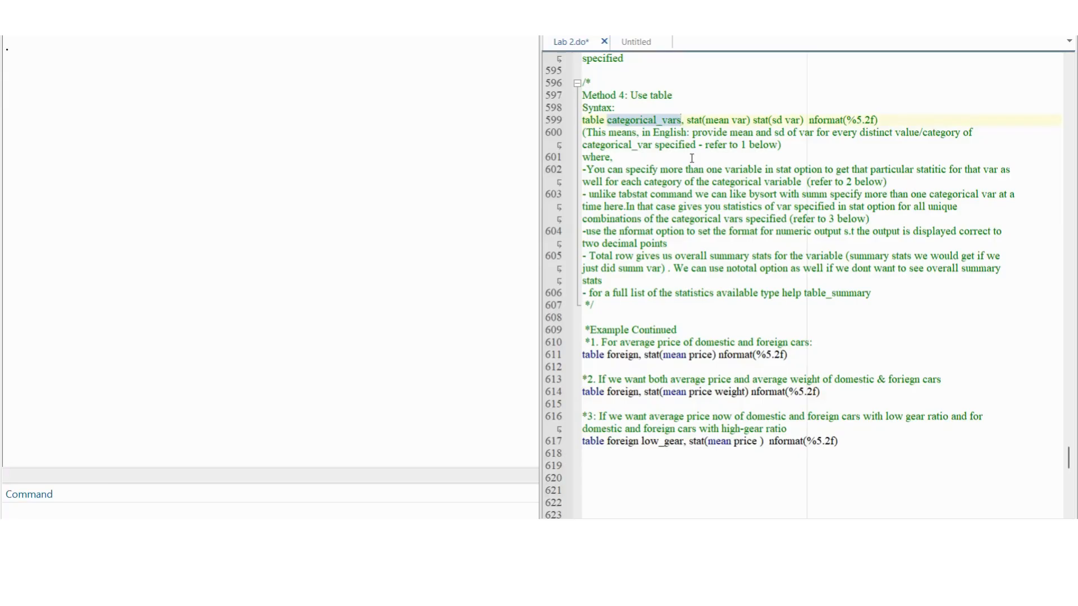
pyautogui.click(688, 119)
pyautogui.moveTo(689, 119); pyautogui.dragTo(729, 122)
pyautogui.click(737, 121)
pyautogui.moveTo(738, 123); pyautogui.dragTo(748, 122)
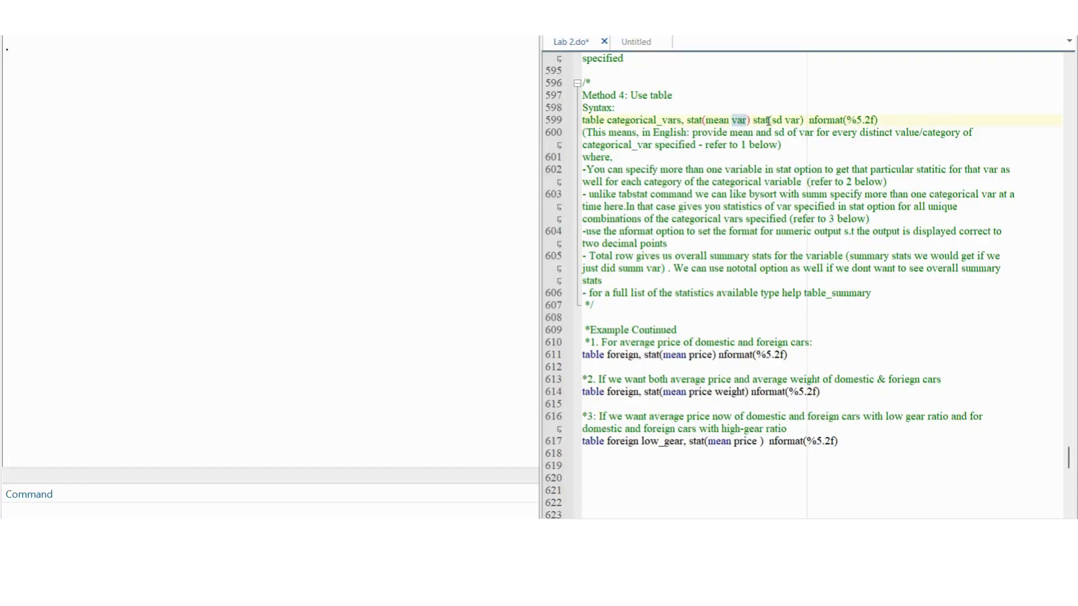
pyautogui.click(754, 122)
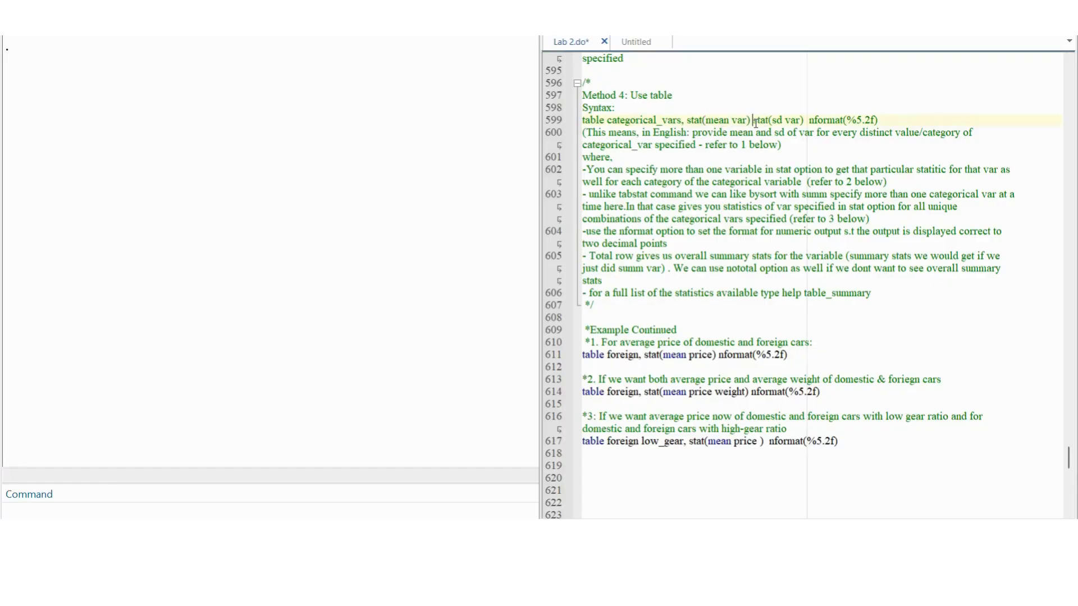
pyautogui.click(772, 121)
pyautogui.moveTo(774, 121); pyautogui.dragTo(782, 122)
pyautogui.click(789, 121)
pyautogui.moveTo(878, 121); pyautogui.dragTo(809, 121)
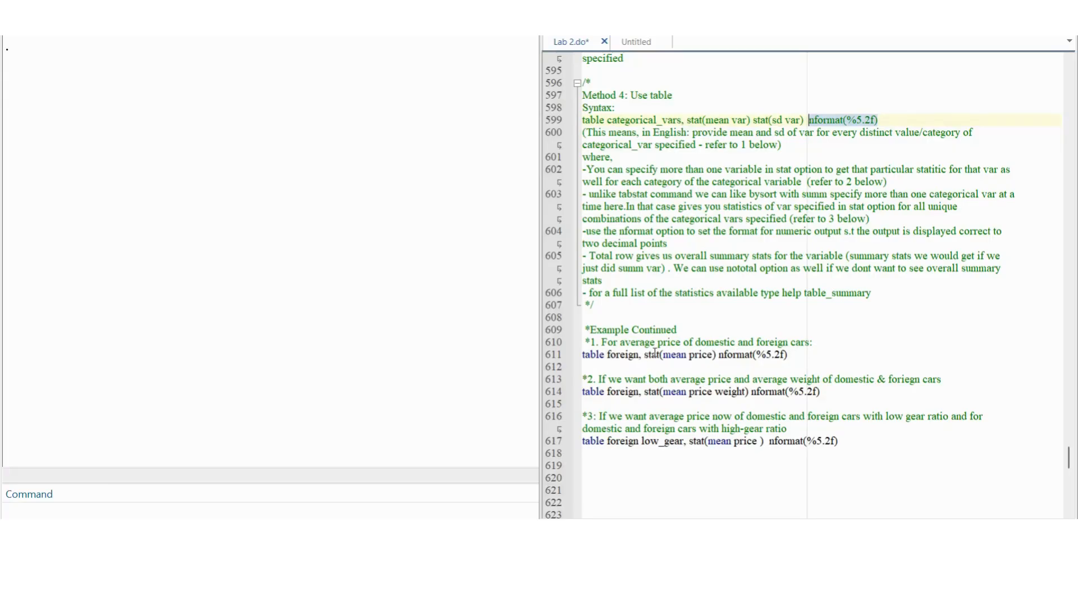
# Step: Run the first example, table foreign, stat(mean price) nformat(%5.2f), from the do-file to tabulate average price by car origin
pyautogui.moveTo(661, 355); pyautogui.dragTo(801, 358)
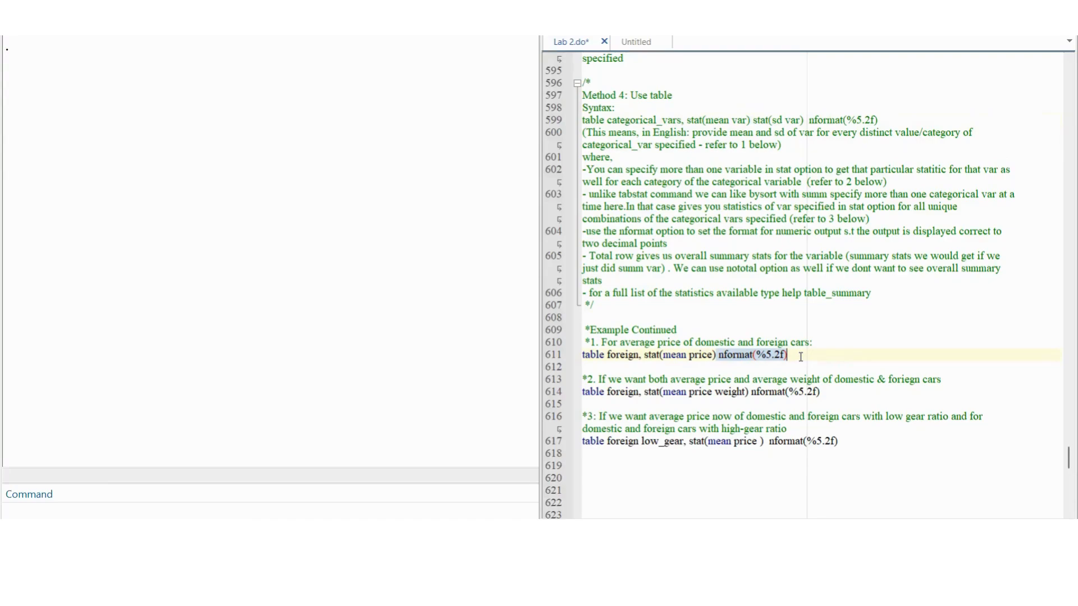
pyautogui.moveTo(790, 354); pyautogui.dragTo(615, 354)
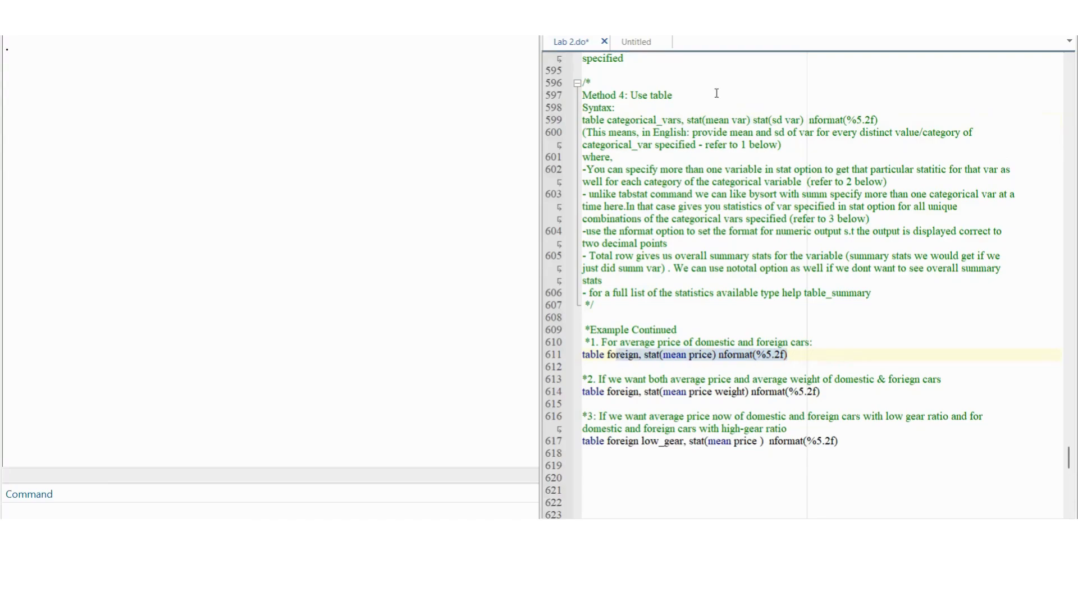
pyautogui.moveTo(782, 145); pyautogui.dragTo(564, 133)
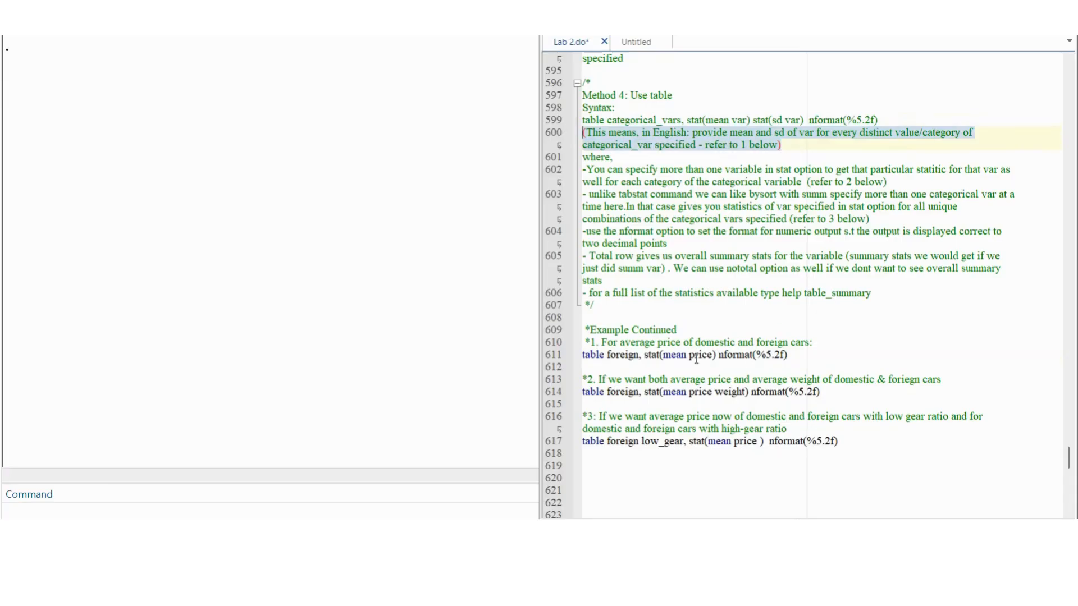
pyautogui.moveTo(661, 357); pyautogui.dragTo(712, 357)
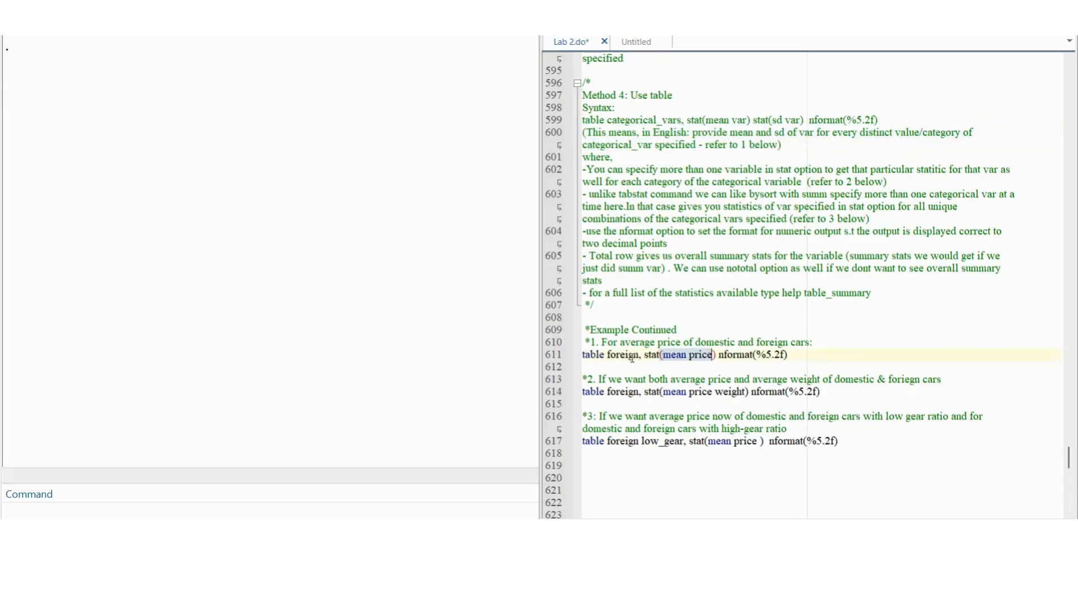
pyautogui.moveTo(641, 357); pyautogui.dragTo(599, 357)
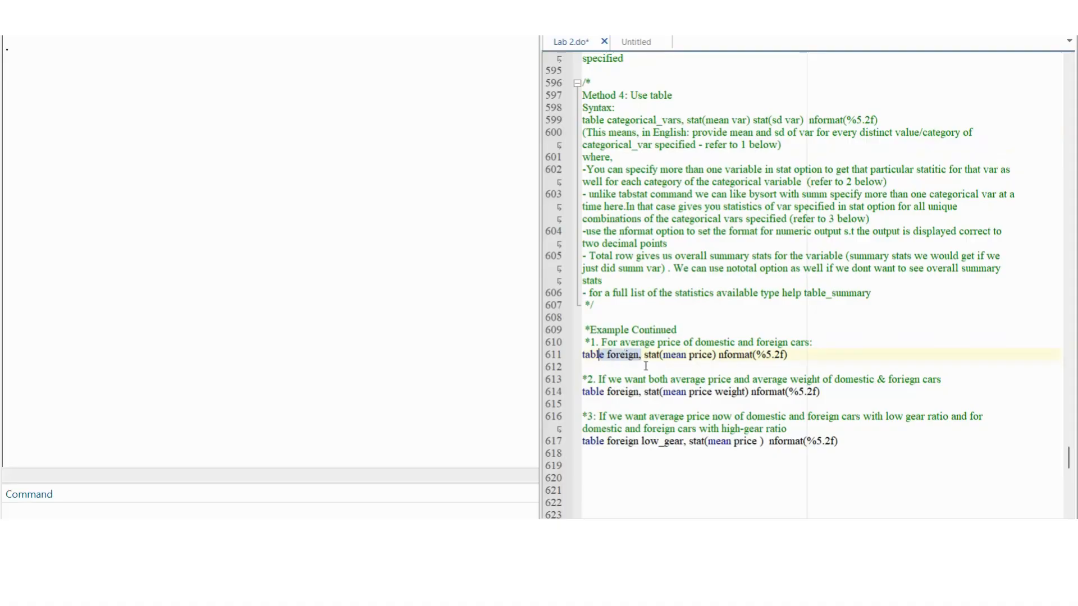
pyautogui.click(796, 354)
pyautogui.moveTo(796, 354); pyautogui.dragTo(572, 355)
pyautogui.hotkey('ctrl', 'd')
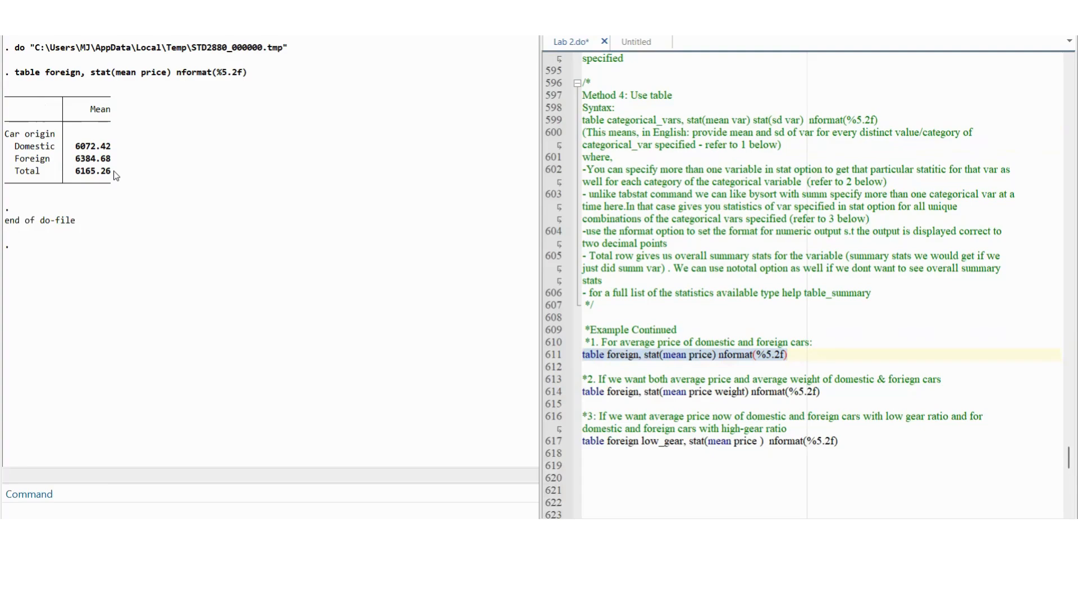
# Step: Rerun the average-price table command with the nototal option appended, and remove that option from the do-file line
pyautogui.click(787, 356)
pyautogui.write('no')
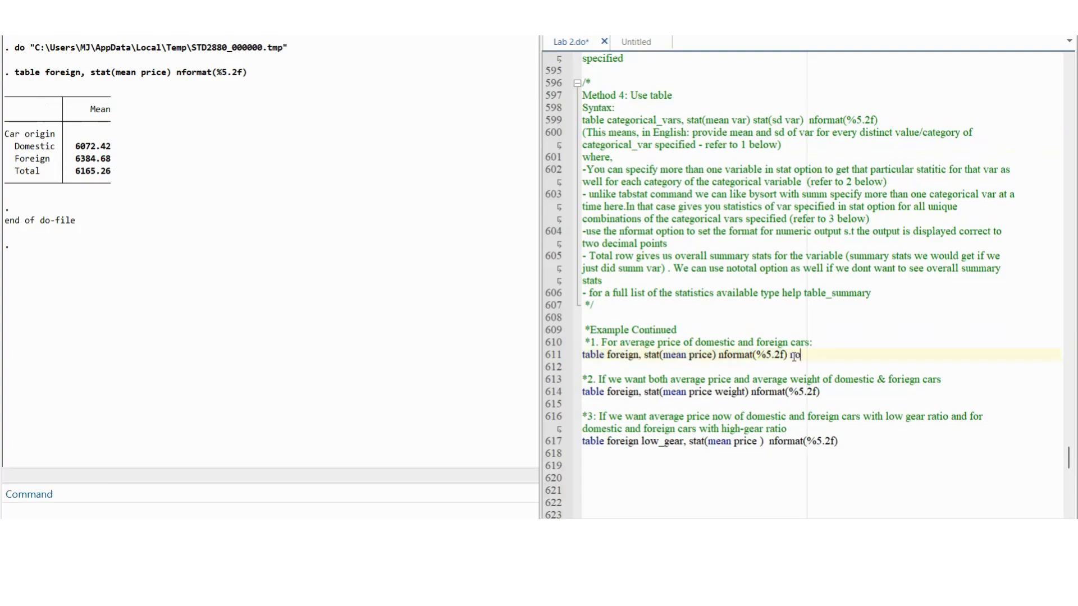
pyautogui.write('total')
pyautogui.hotkey('shift', 'Home')
pyautogui.hotkey('ctrl', 'd')
pyautogui.moveTo(831, 356); pyautogui.dragTo(790, 356)
pyautogui.press('BackSpace')
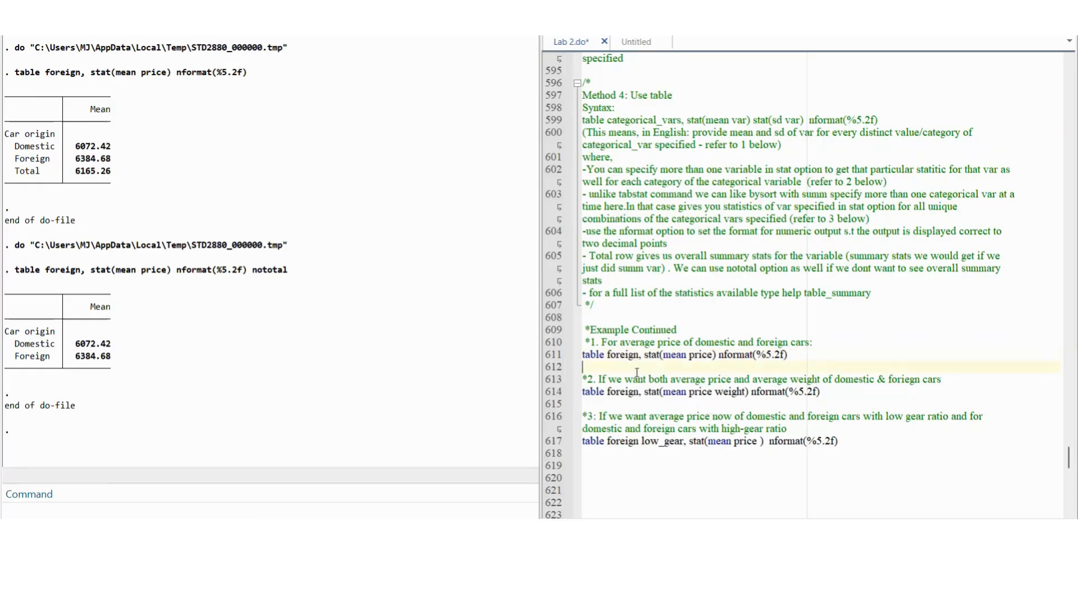
# Step: Run the second example, table foreign, stat(mean price weight) nformat(%5.2f), to tabulate average price and weight by car origin
pyautogui.moveTo(651, 371); pyautogui.dragTo(585, 360)
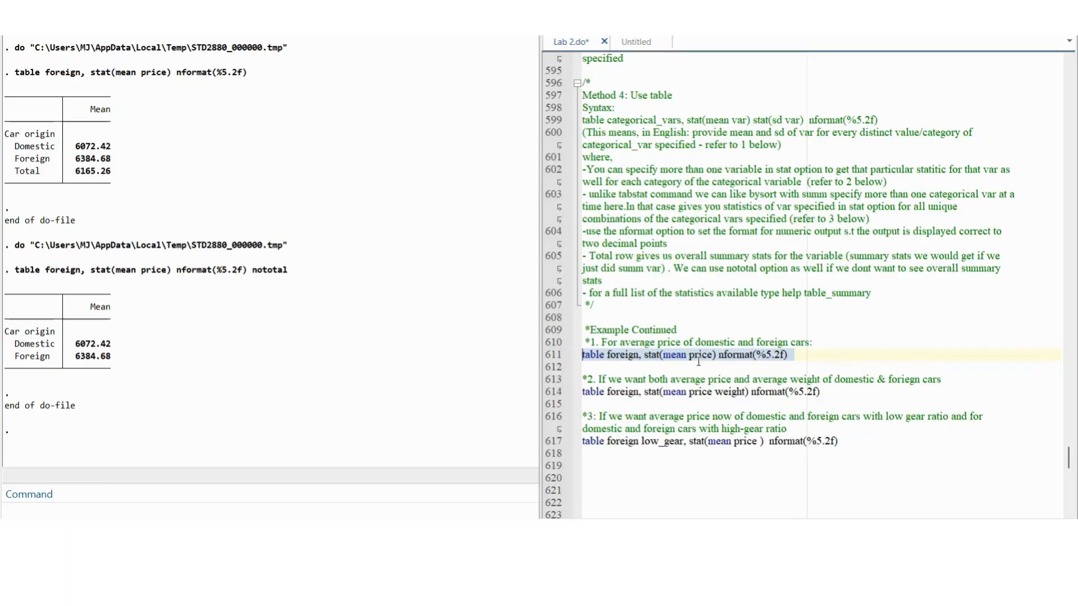
pyautogui.click(635, 357)
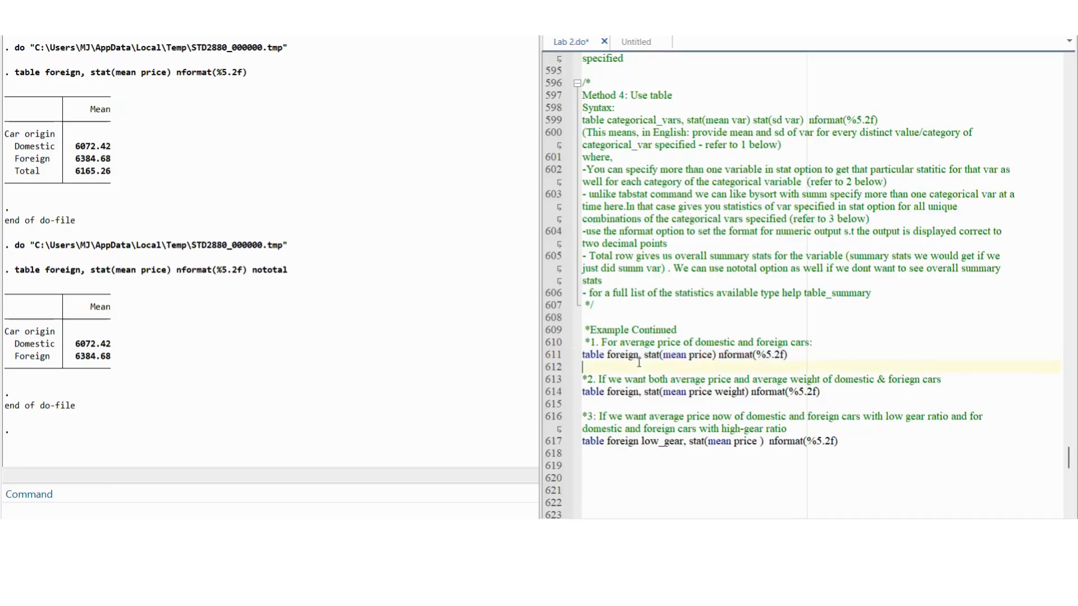
pyautogui.doubleClick(635, 357)
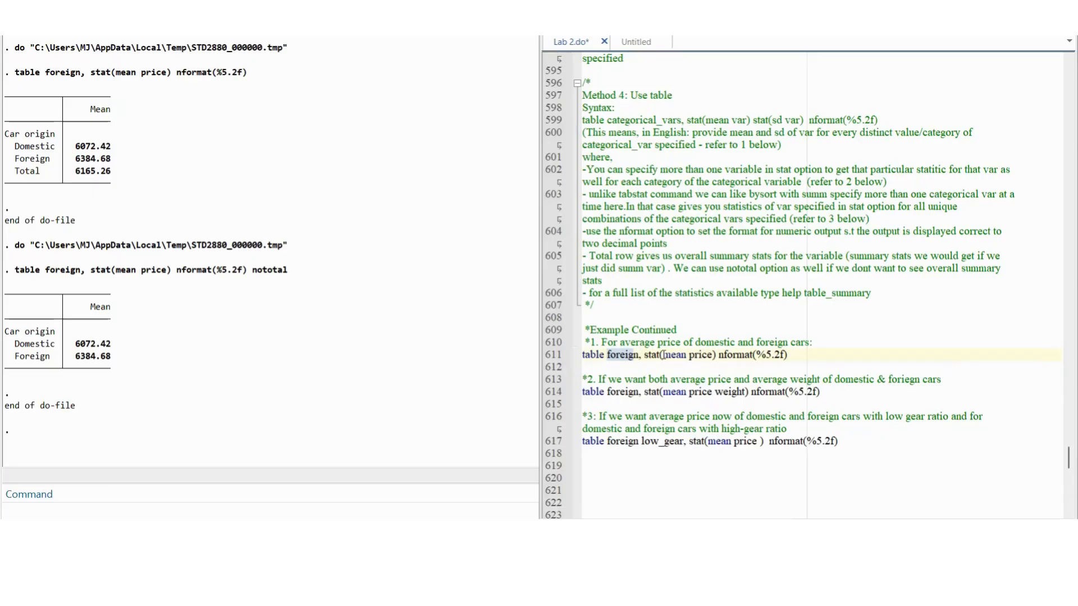
pyautogui.moveTo(715, 392); pyautogui.dragTo(749, 392)
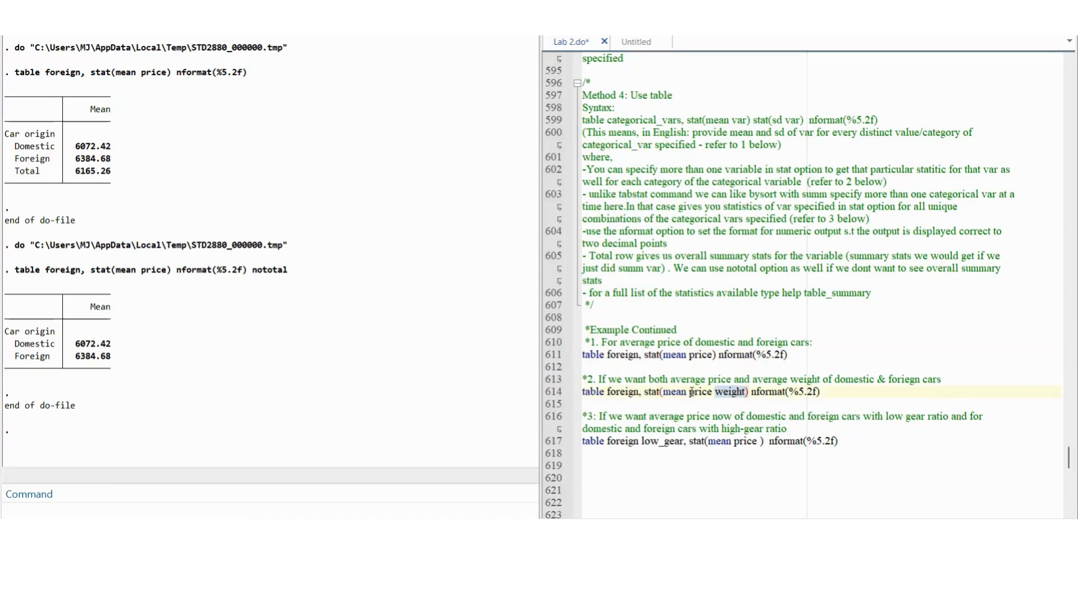
pyautogui.click(664, 393)
pyautogui.moveTo(664, 393); pyautogui.dragTo(713, 395)
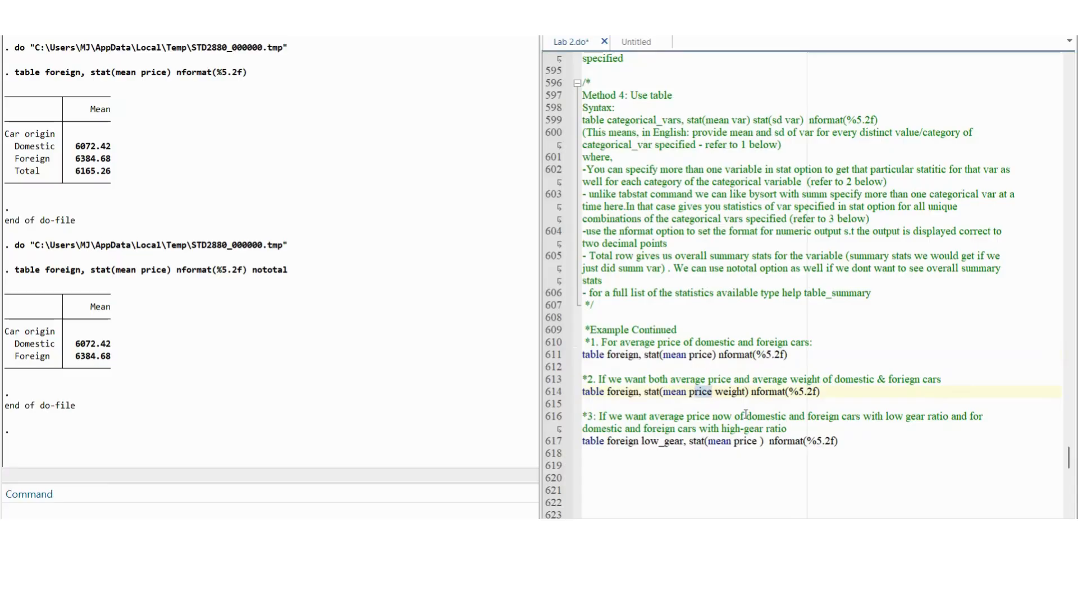
pyautogui.moveTo(746, 393); pyautogui.dragTo(715, 395)
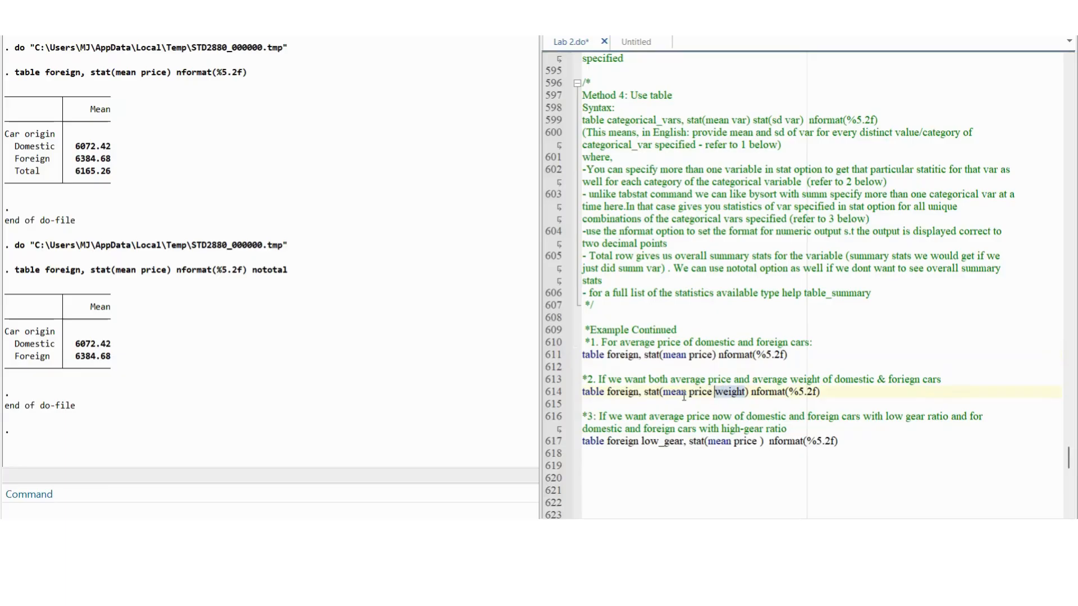
pyautogui.moveTo(821, 391); pyautogui.dragTo(583, 392)
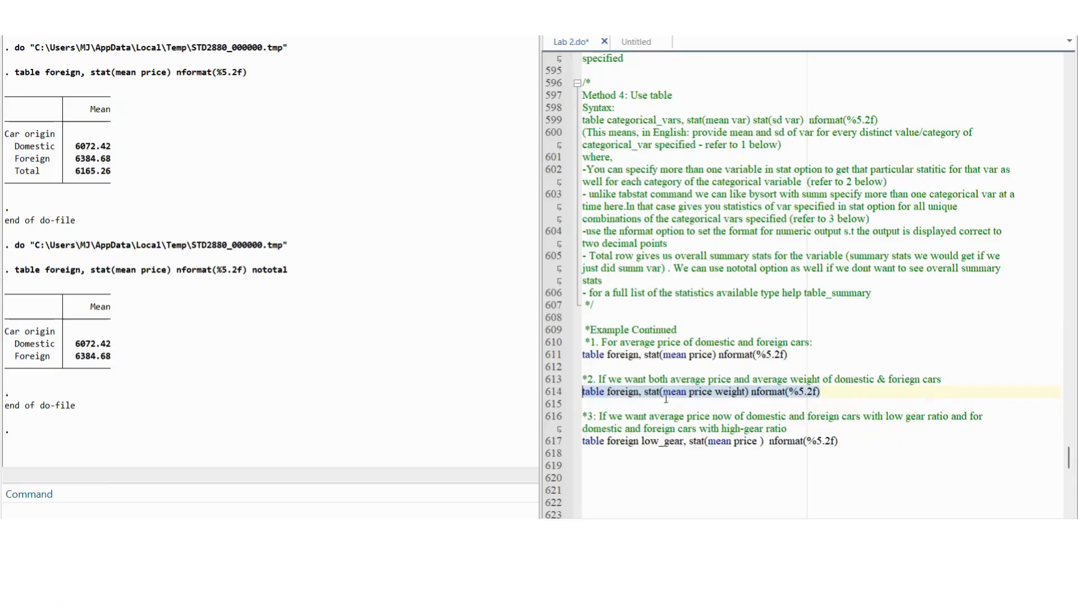
pyautogui.moveTo(830, 394); pyautogui.dragTo(545, 395)
pyautogui.hotkey('ctrl', 'd')
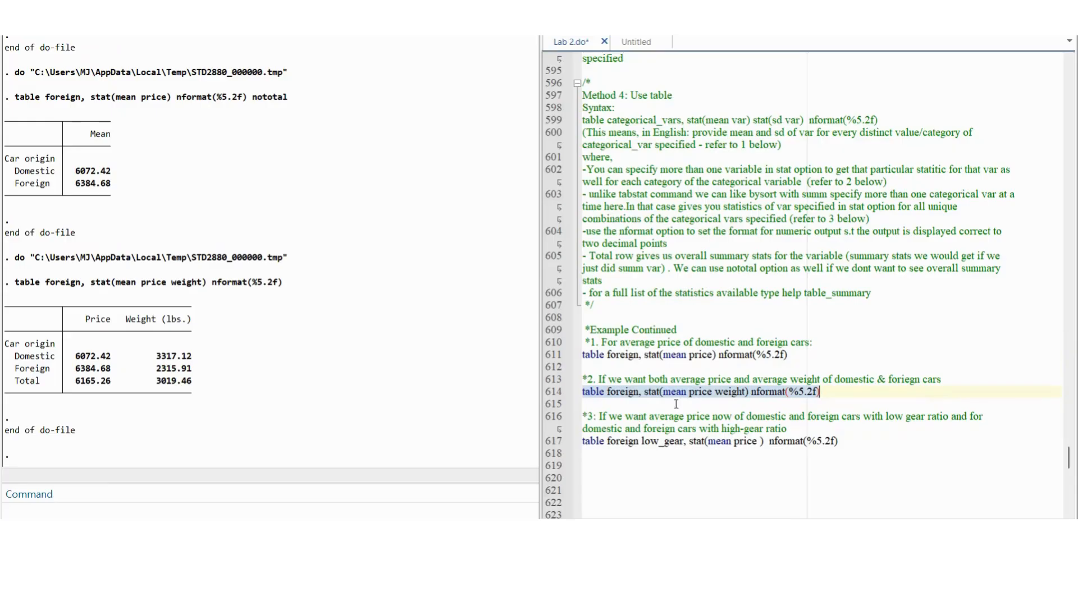
# Step: Run the third example, table foreign low_gear, stat(mean price) nformat(%5.2f), to tabulate average price by car origin and gear-ratio group
pyautogui.scroll(-1, 676, 404)
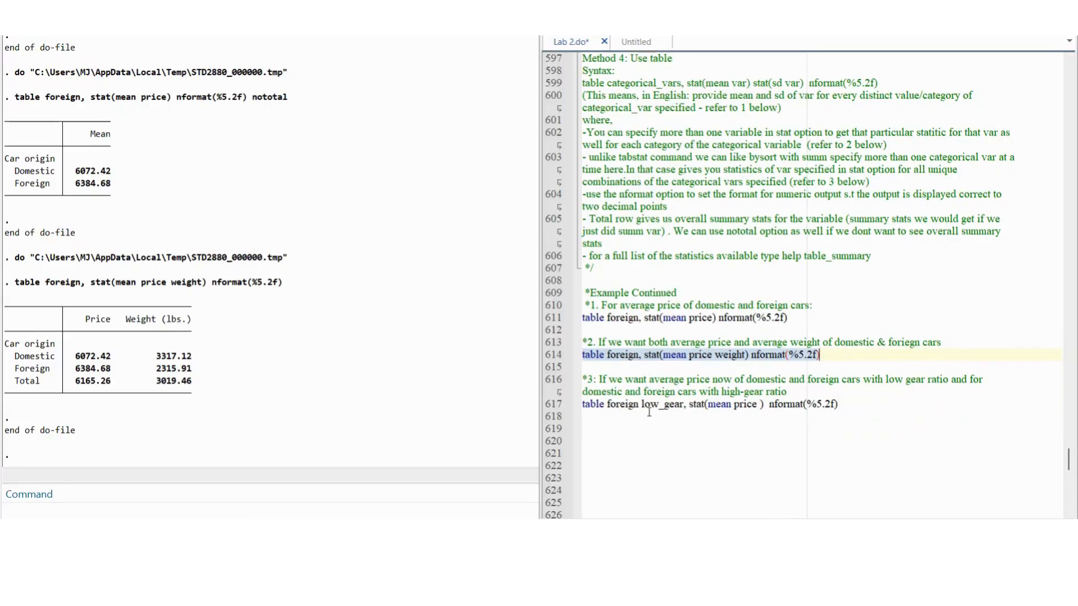
pyautogui.moveTo(606, 405); pyautogui.dragTo(684, 405)
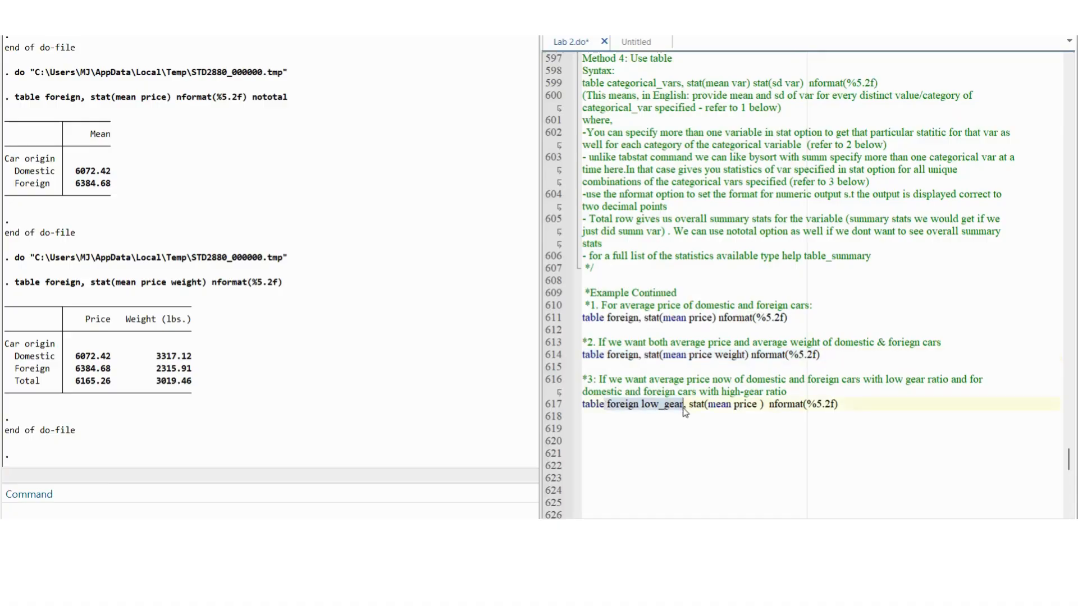
pyautogui.click(746, 405)
pyautogui.doubleClick(747, 405)
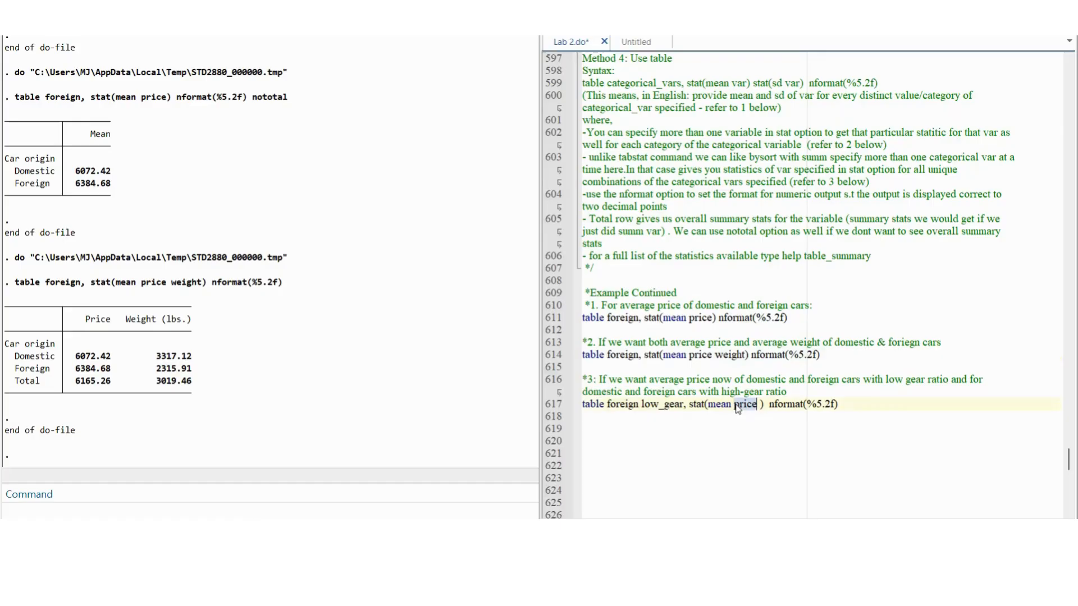
pyautogui.moveTo(683, 405); pyautogui.dragTo(608, 403)
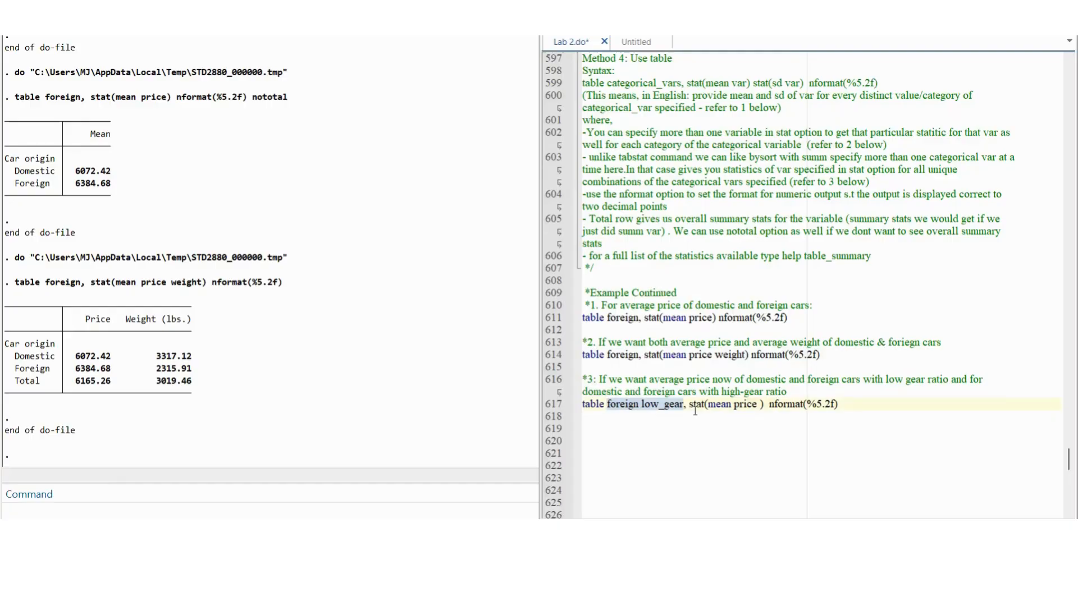
pyautogui.click(717, 415)
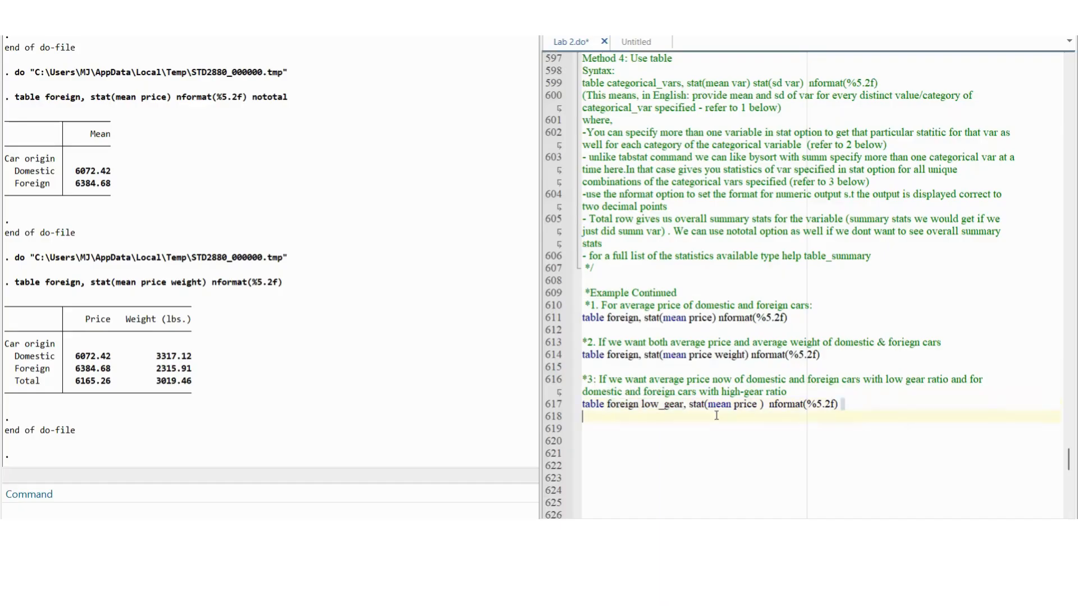
pyautogui.moveTo(607, 404); pyautogui.dragTo(684, 405)
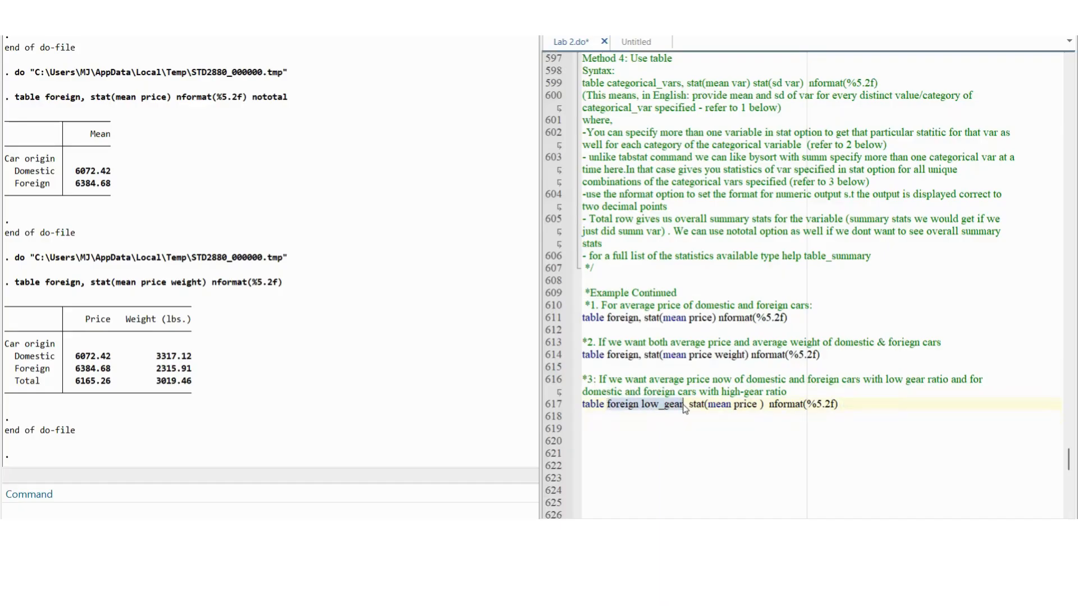
pyautogui.click(735, 405)
pyautogui.moveTo(735, 406); pyautogui.dragTo(759, 405)
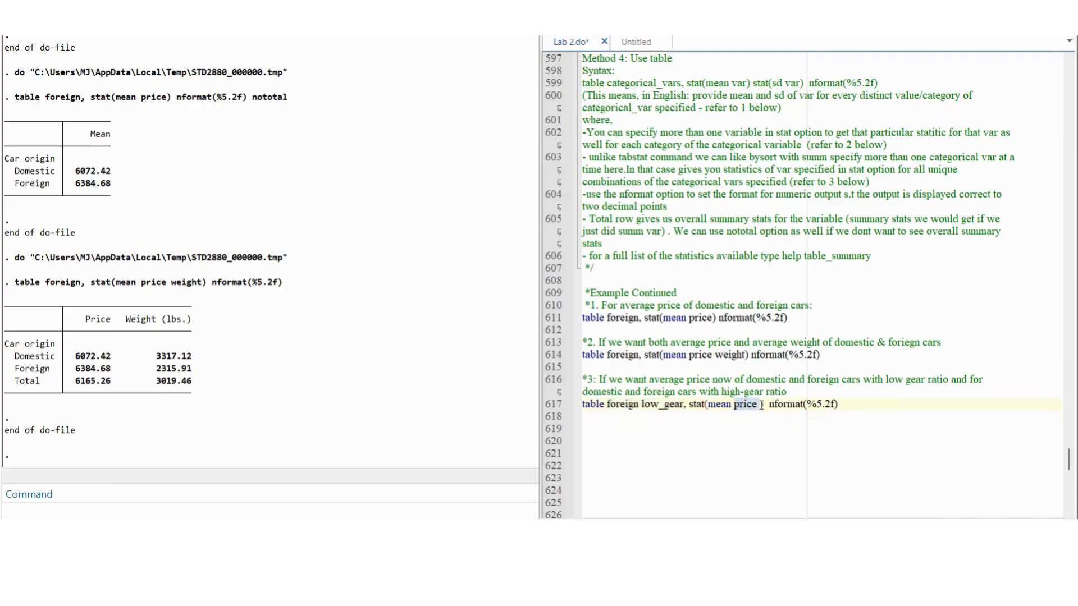
pyautogui.moveTo(843, 405); pyautogui.dragTo(563, 409)
pyautogui.hotkey('ctrl', 'd')
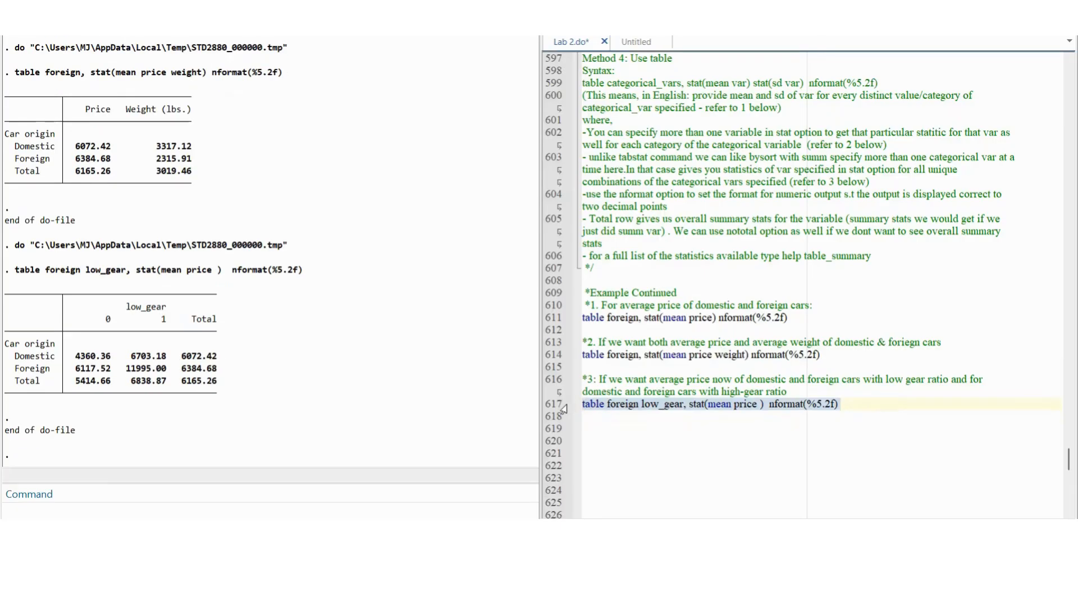